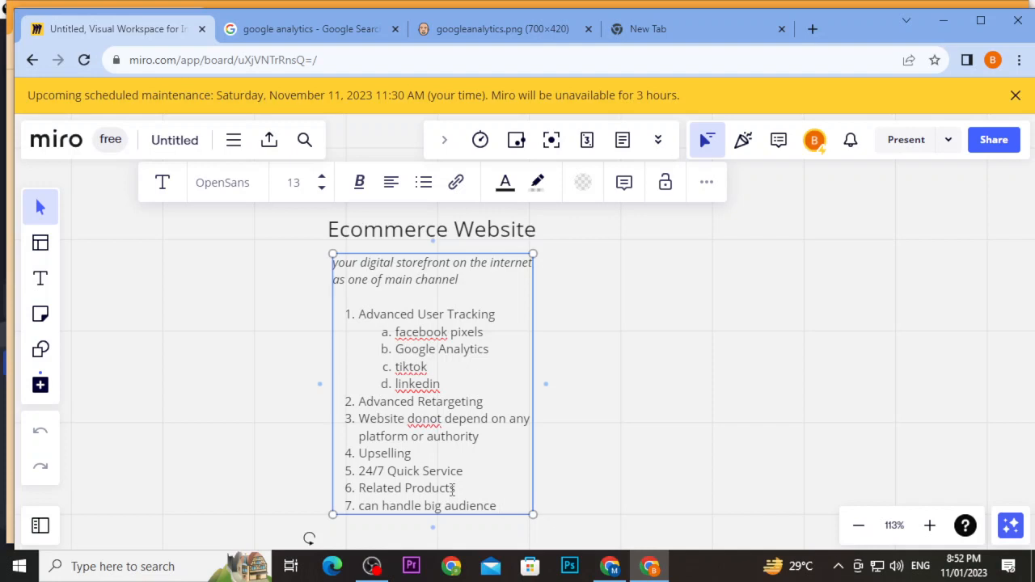
Add "easy to scale" as item 8 of the Ecommerce Website list and start an empty ninth item
key(Return)
text(e)
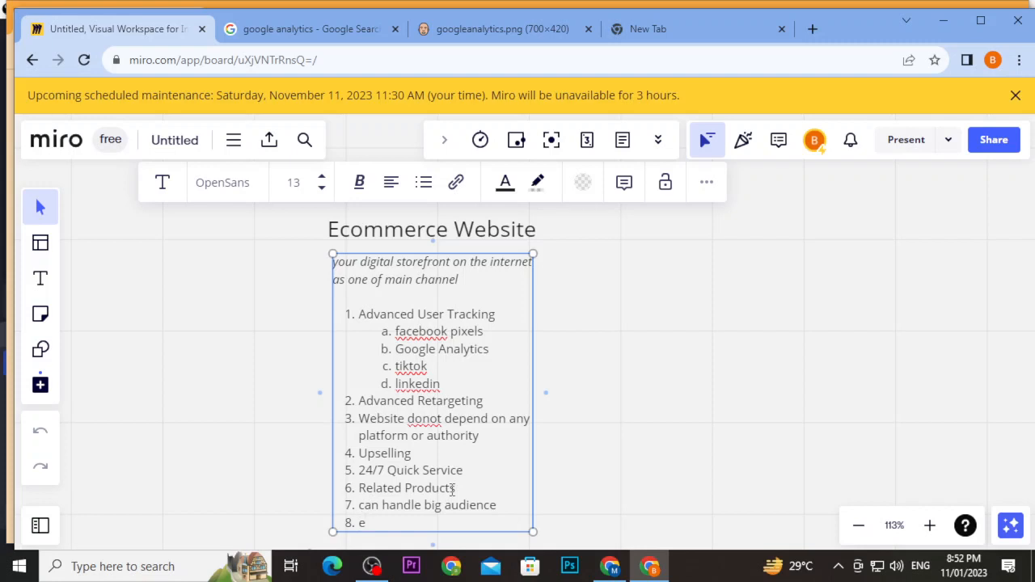
text(asy to scale)
key(Return)
key(BackSpace)
key(BackSpace)
key(Return)
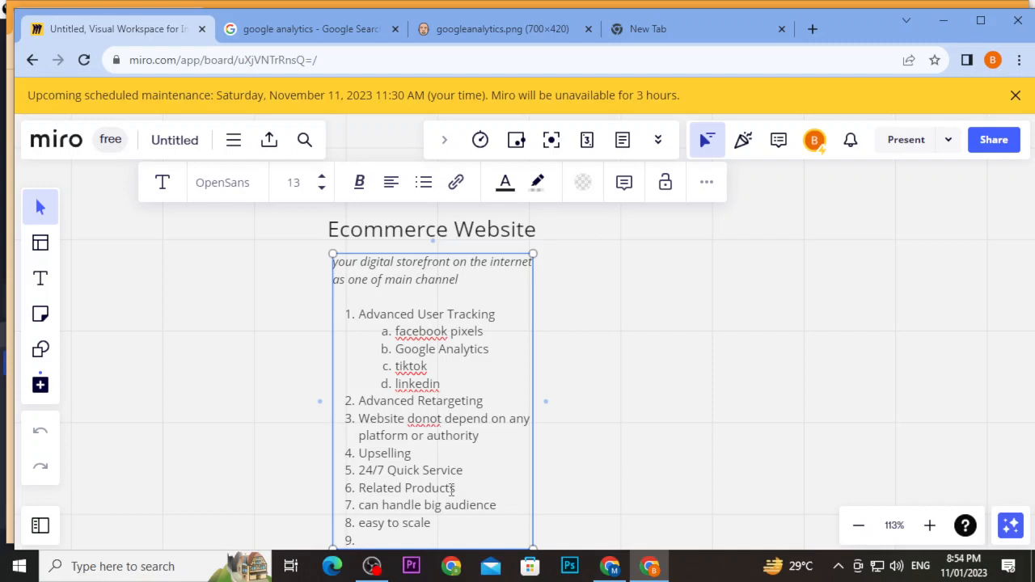
text(multi)
key(BackSpace)
key(BackSpace)
key(BackSpace)
key(BackSpace)
key(BackSpace)
key(BackSpace)
key(BackSpace)
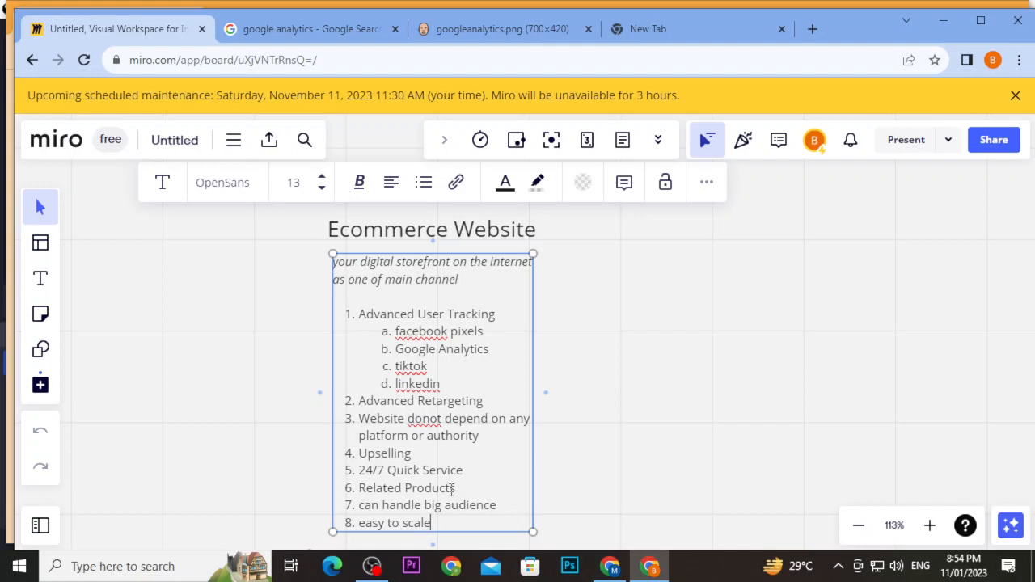
End the numbered list after "easy to scale" and add a dashed separator line below it
key(Return)
key(Return)
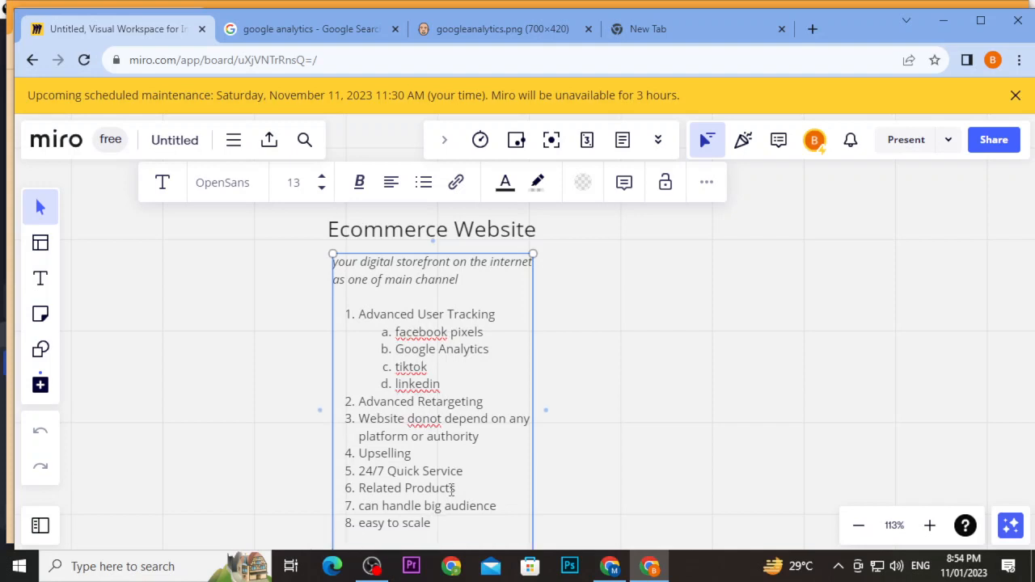
scroll(453, 489, down, 3)
text(-)
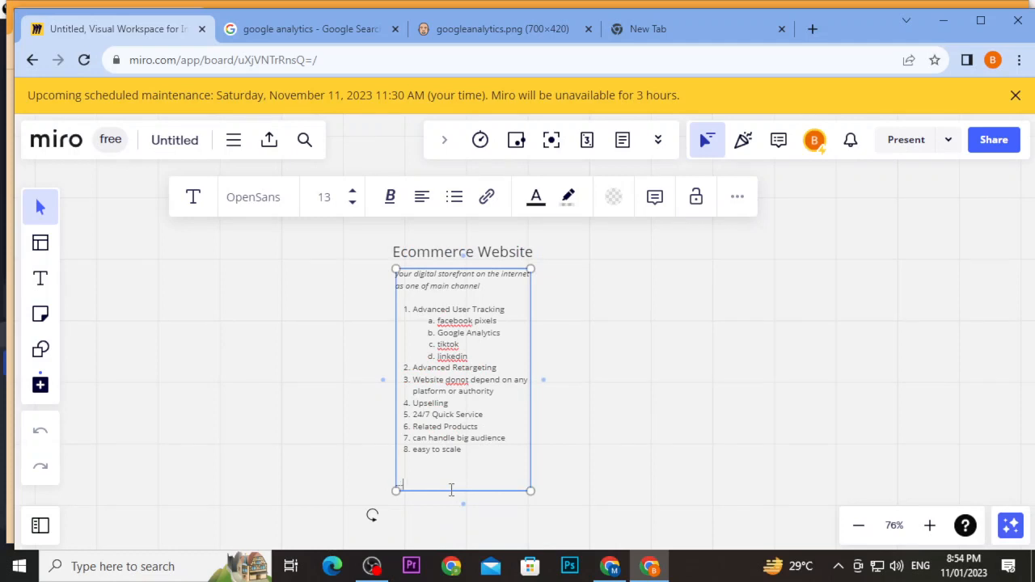
text(------------------------------------------)
key(Return)
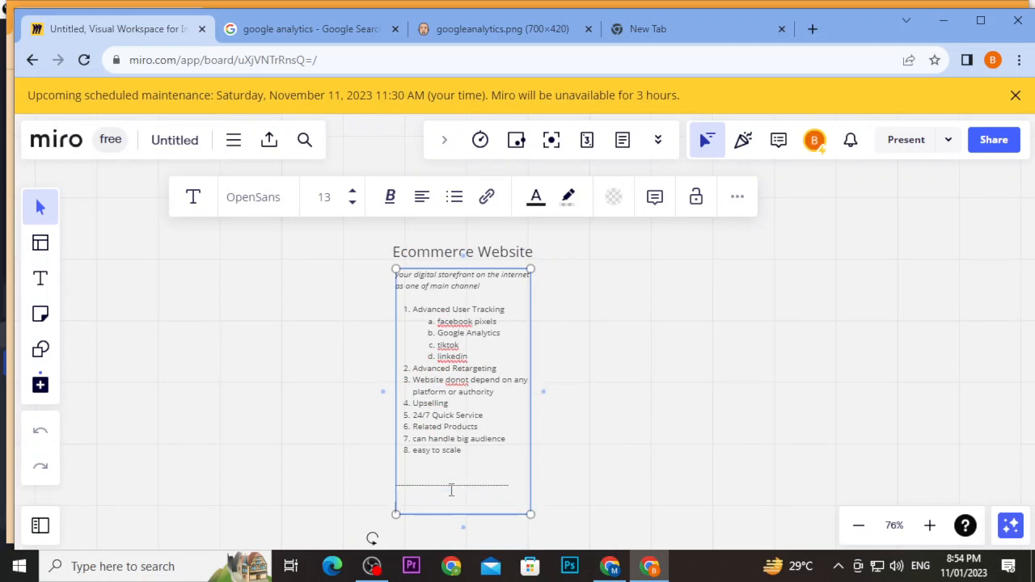
key(BackSpace)
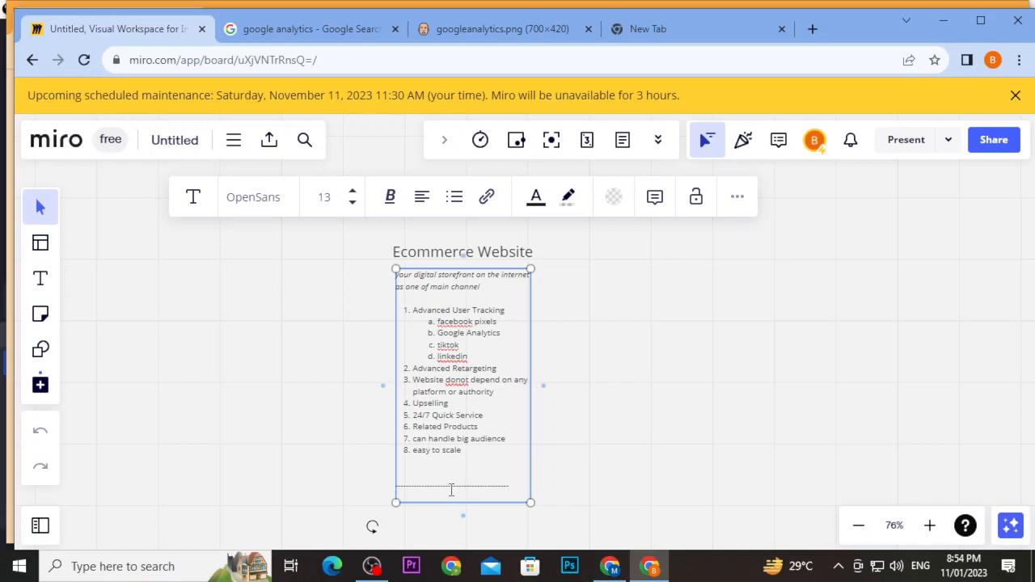
Remove the blank lines between "easy to scale" and the dashed separator in the text block
scroll(477, 410, up, 6)
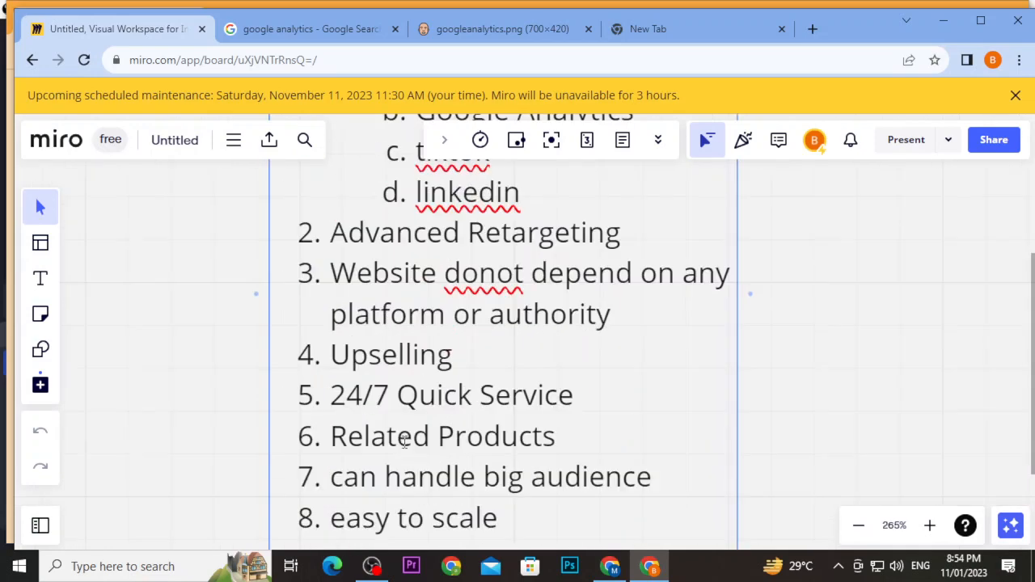
scroll(398, 455, down, 2)
scroll(427, 486, down, 3)
scroll(408, 488, up, 2)
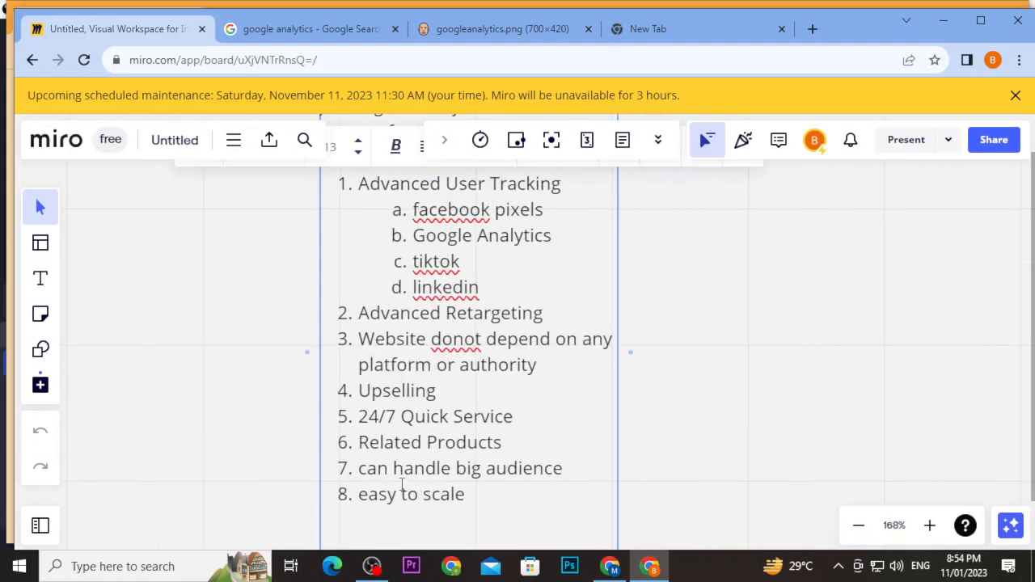
scroll(405, 481, down, 2)
click(229, 461)
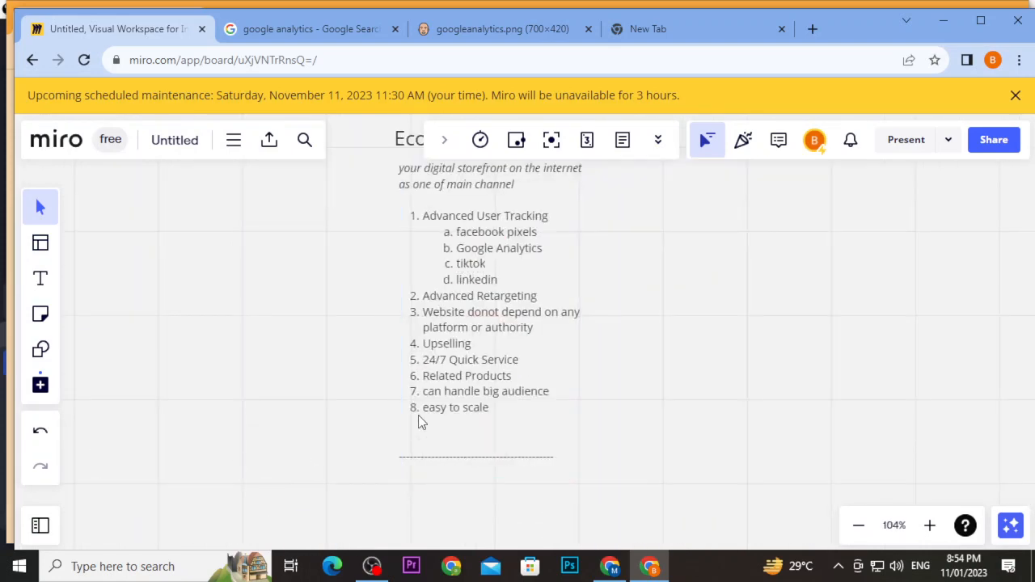
drag(435, 459, 439, 332)
scroll(441, 340, up, 4)
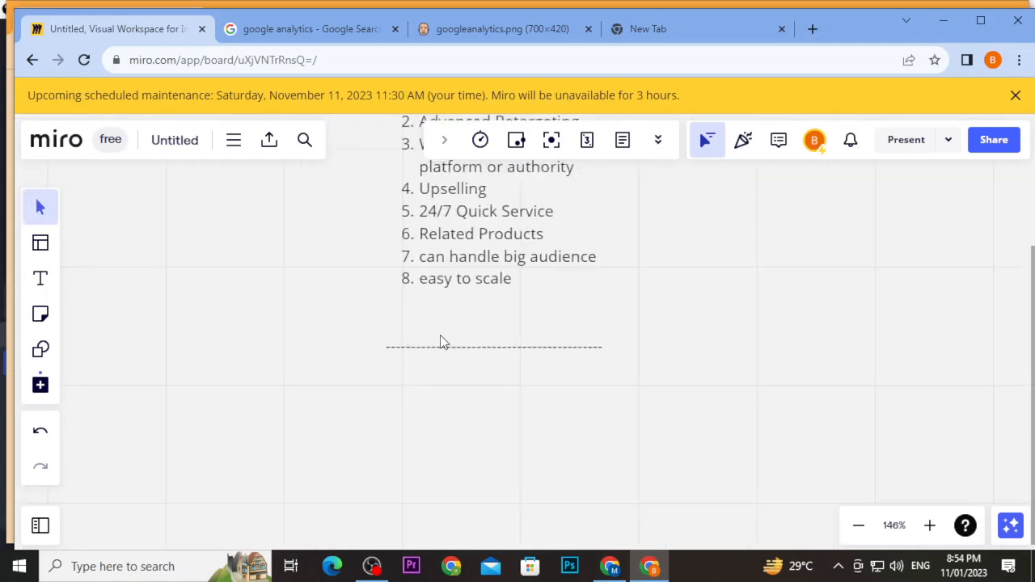
double_click(488, 353)
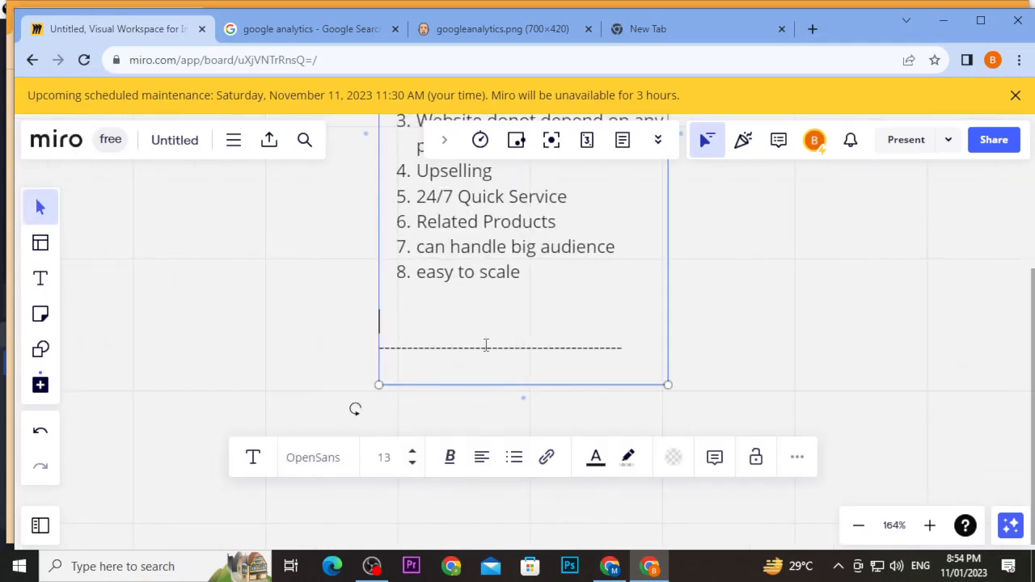
key(BackSpace)
key(BackSpace)
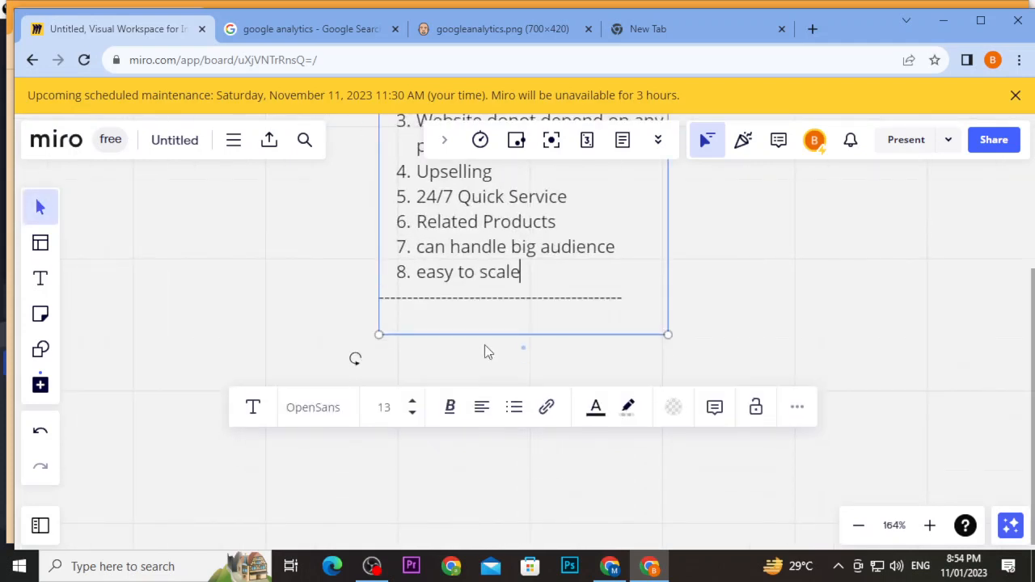
Start a new numbered list below the dashed separator with "help in inventory handling" as its first item
key(Down)
key(Down)
text(10)
text(.)
key(Return)
text(In)
key(BackSpace)
key(BackSpace)
text(help in)
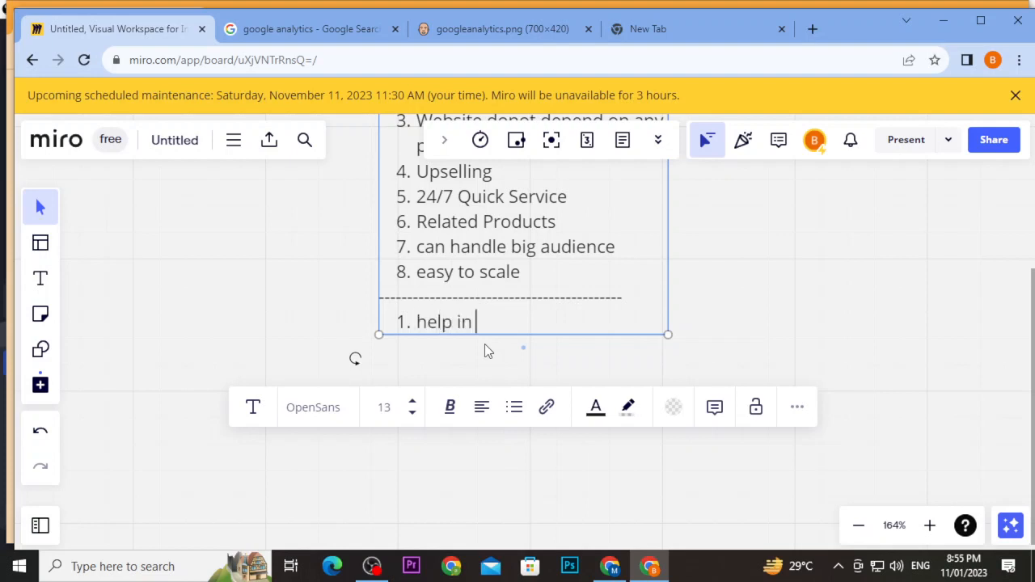
text( inventory )
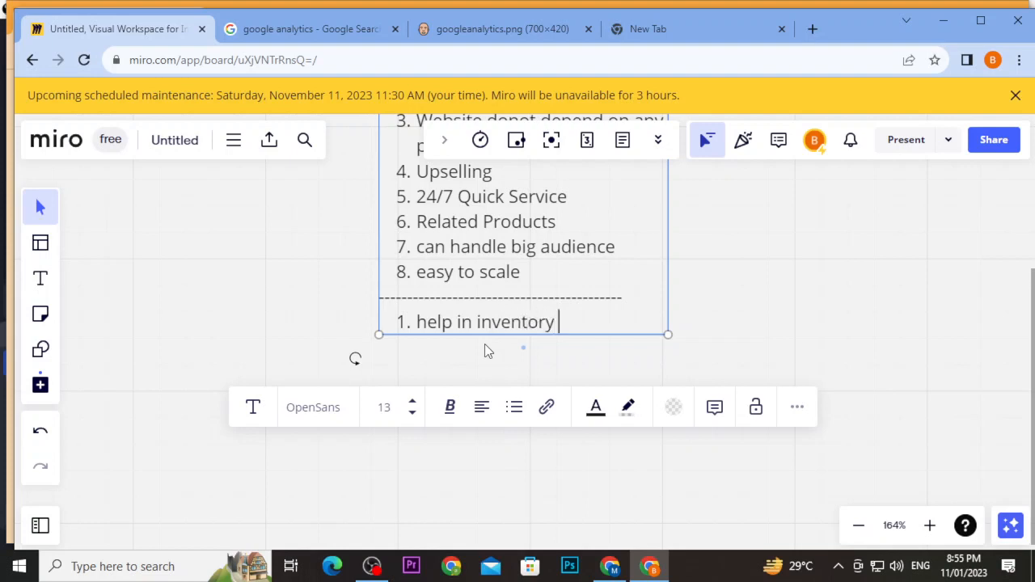
text(handling)
Add "automation" as the second item of the lower list, with "inventory" as an indented sub-item
key(Return)
text(automation)
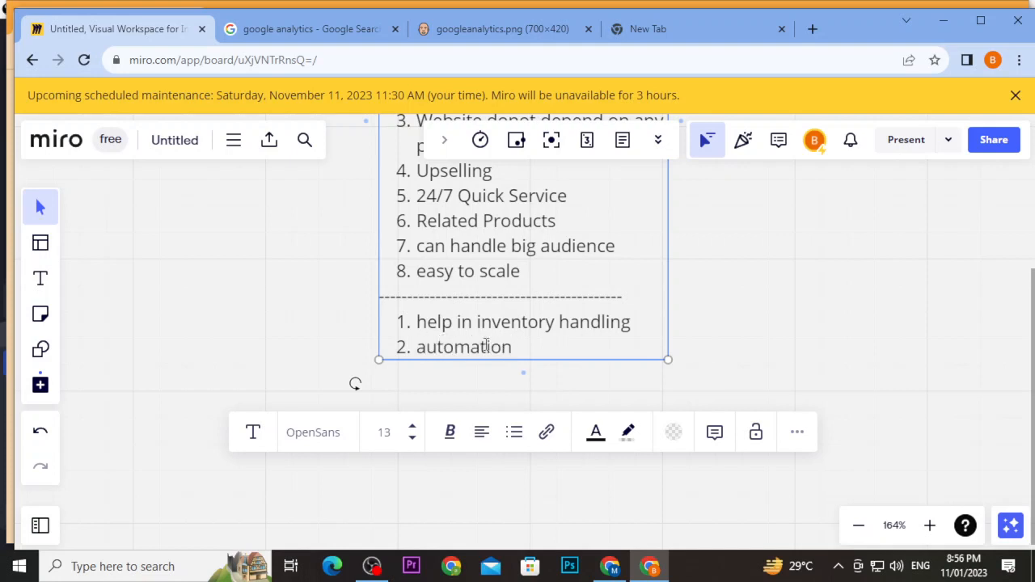
key(Return)
key(Tab)
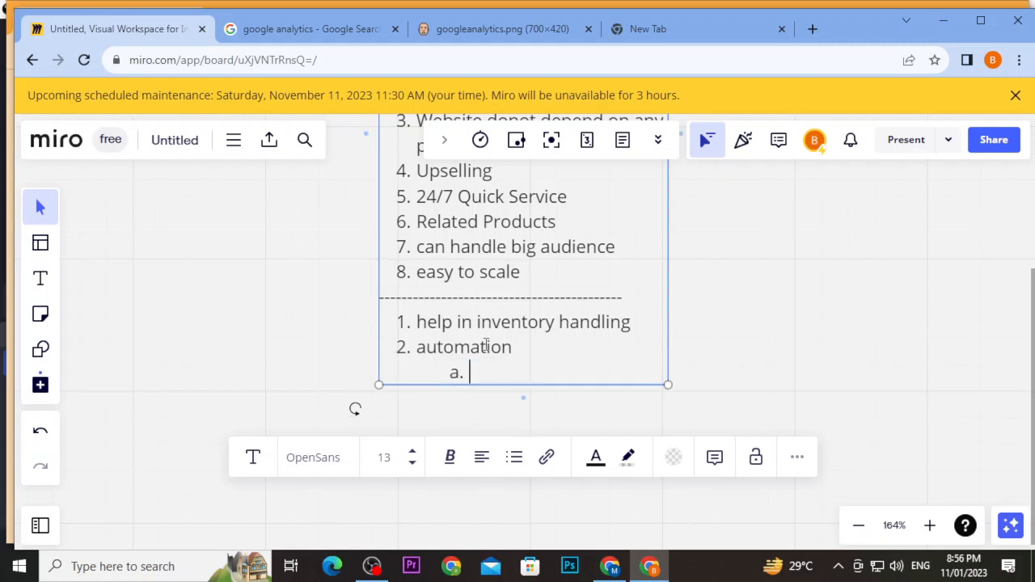
text(inventory)
key(Return)
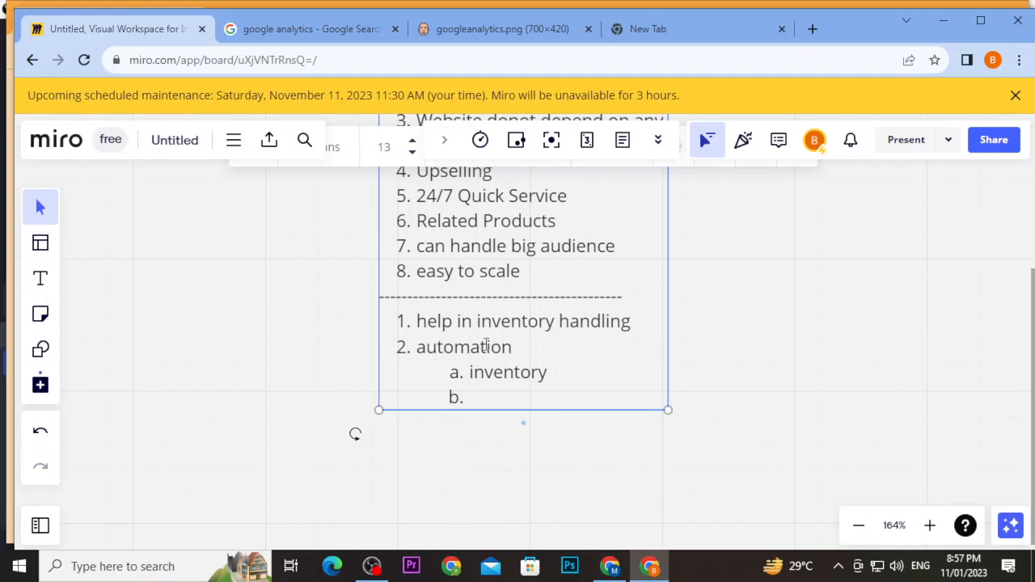
Add the sub-items "finance" and "data management" under "automation"
text(finance)
key(Return)
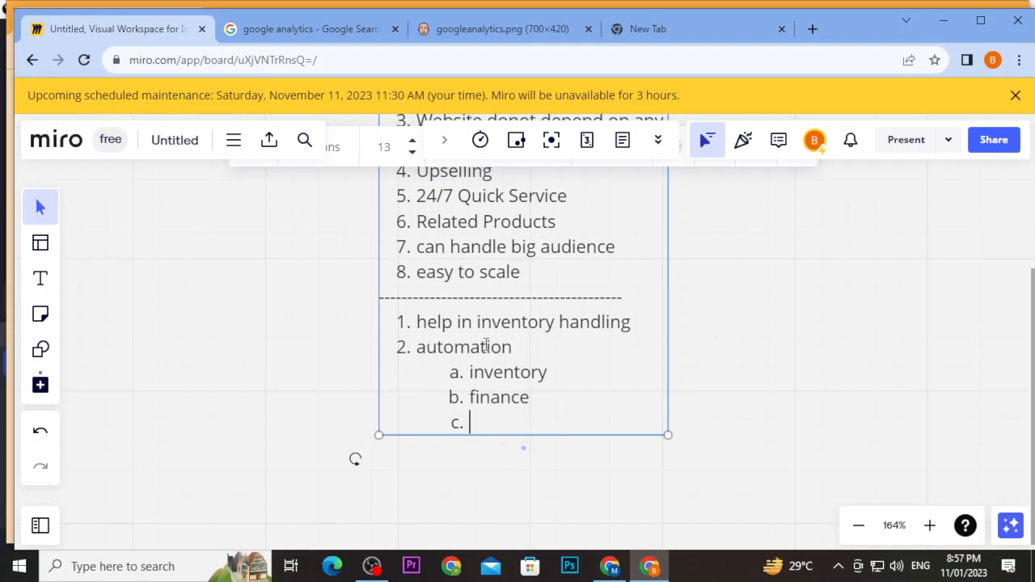
text(data mana)
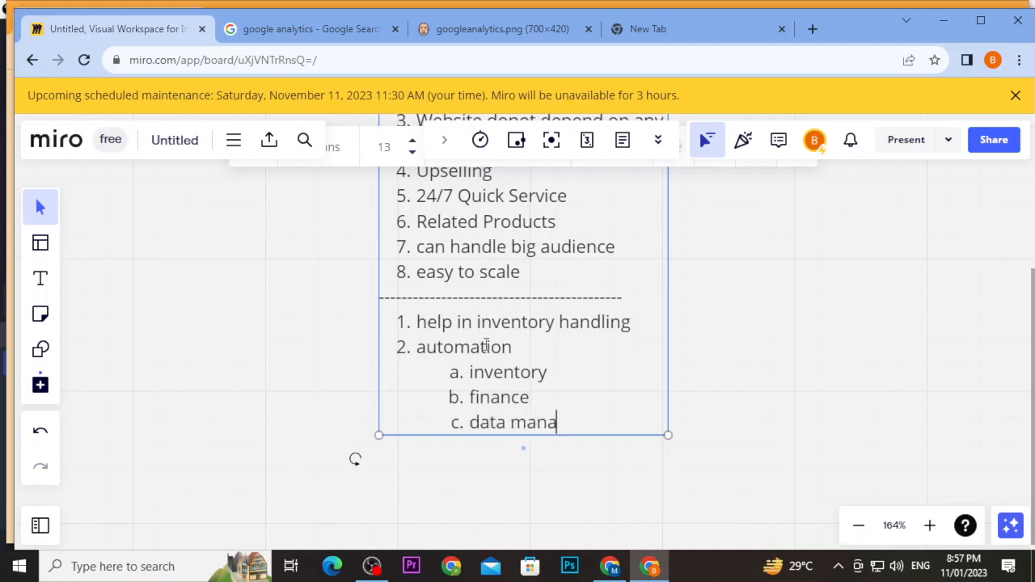
text(gement)
key(Return)
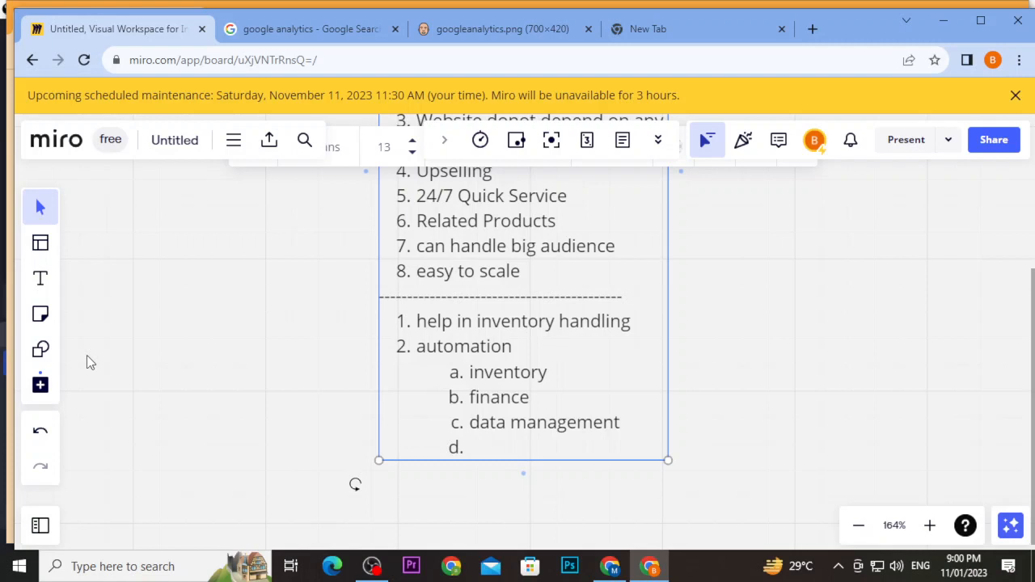
Add "team handling" as the fourth sub-item of "automation", followed by an empty fifth sub-item
text(team ah)
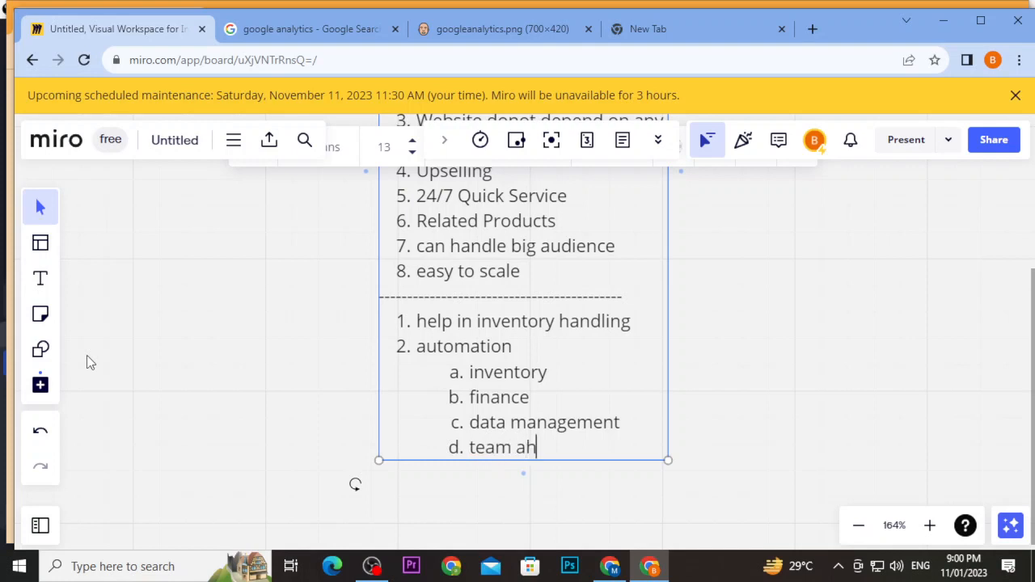
key(BackSpace)
key(BackSpace)
text(handling)
key(Return)
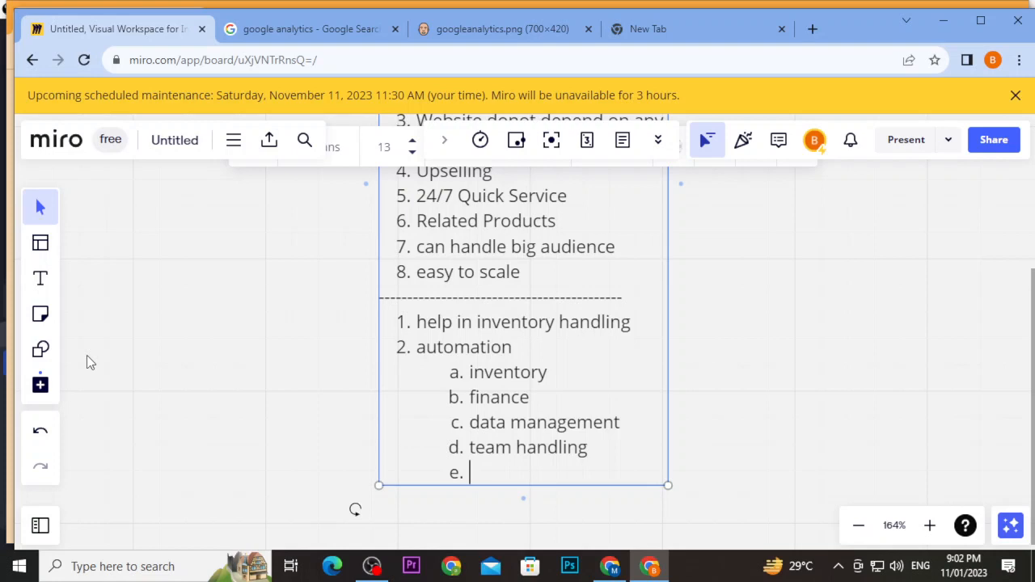
key(BackSpace)
key(BackSpace)
key(BackSpace)
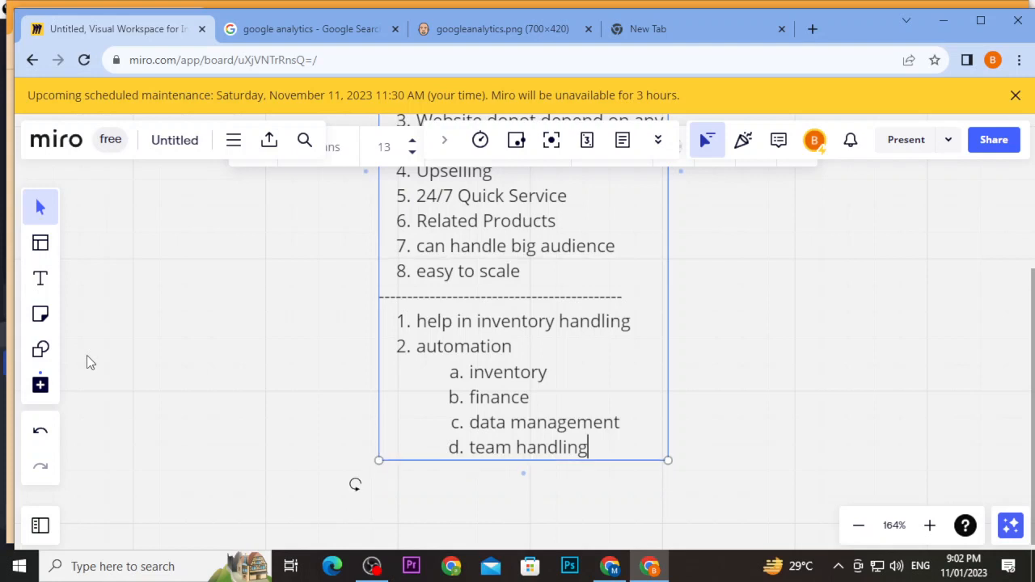
key(Return)
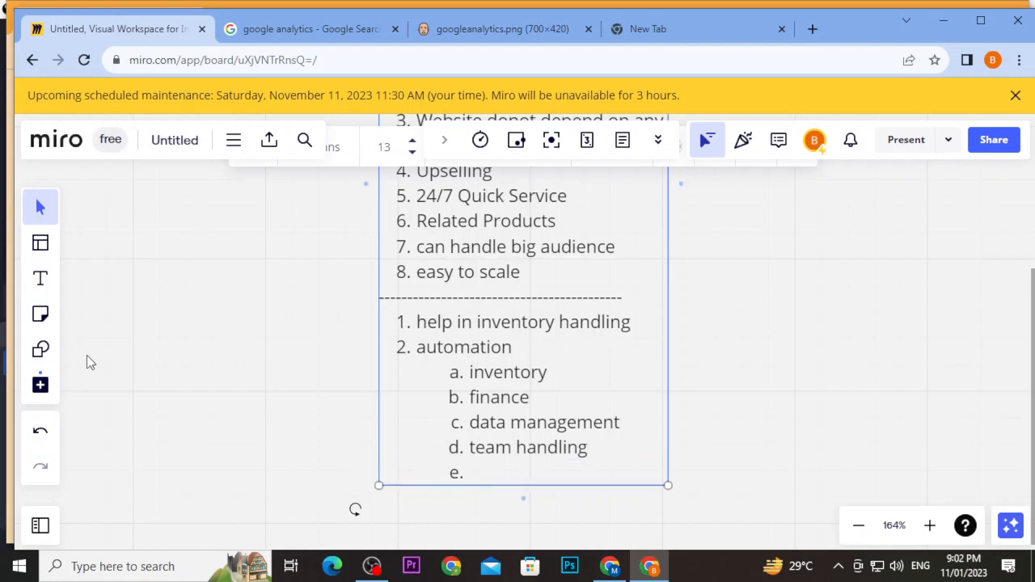
Delete the "help in inventory handling" item from the lower list and return the text cursor to the empty last sub-item
key(Up)
key(Up)
key(Down)
key(Down)
key(Up)
key(Up)
key(Up)
key(Up)
key(Right)
key(Right)
key(Right)
key(Right)
key(Right)
key(Right)
key(Up)
key(Up)
key(Left)
key(Left)
key(Left)
key(Left)
key(Left)
key(Left)
key(Left)
key(Left)
key(Left)
key(Left)
key(Left)
key(Left)
key(Left)
key(Left)
key(Right)
key(shift+End)
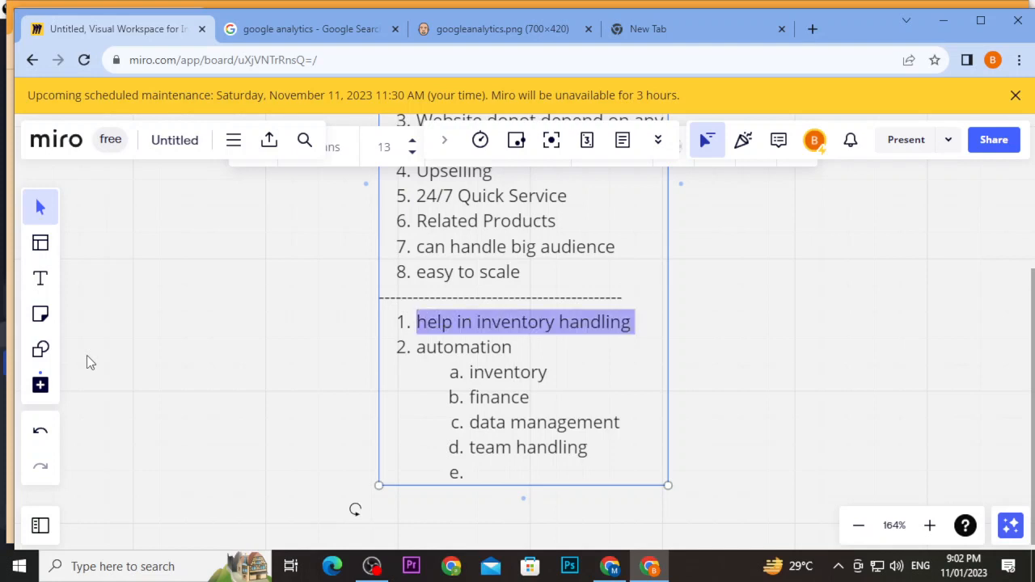
key(Delete)
key(Delete)
key(Down)
key(Down)
key(Down)
key(Down)
key(Down)
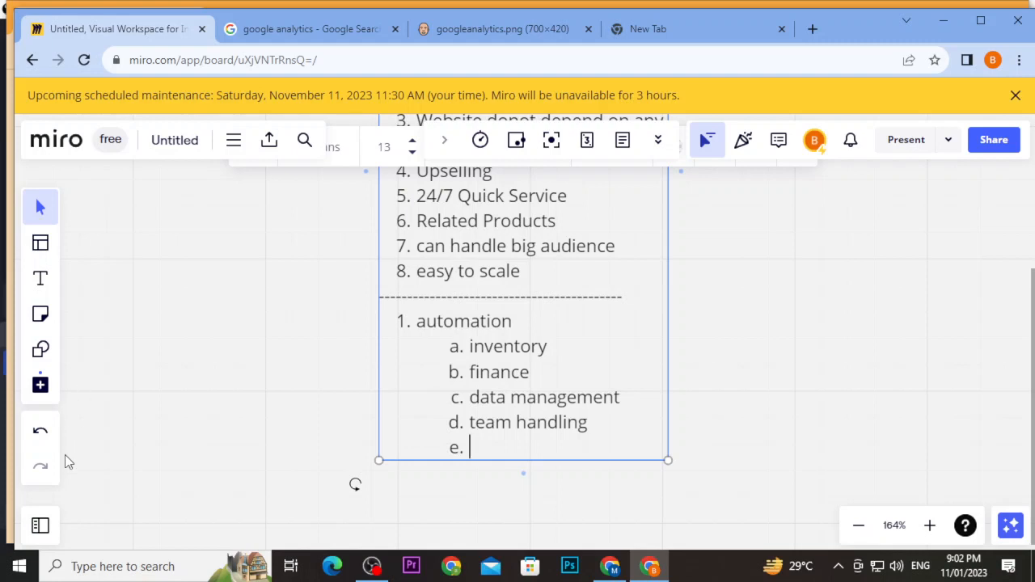
Switch to the OBS Studio window
click(371, 566)
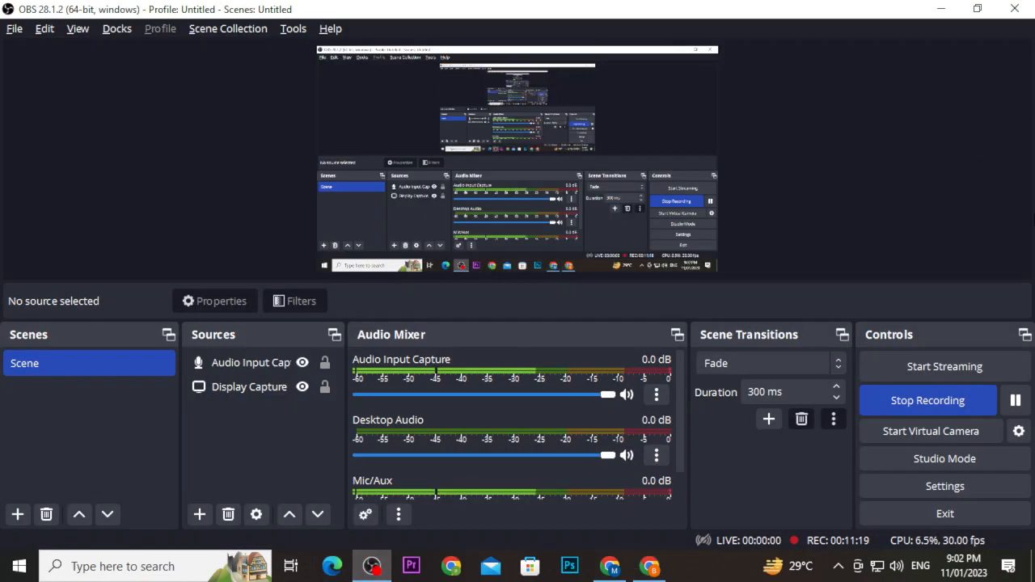